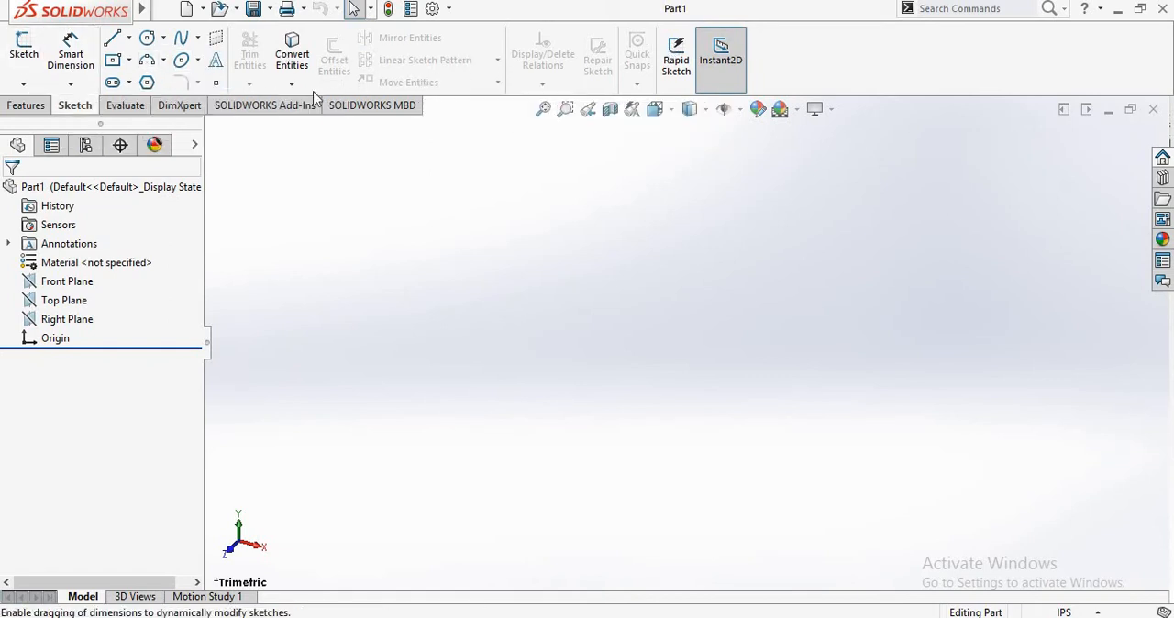
{"action": "left_click", "coordinate": [37, 109]}
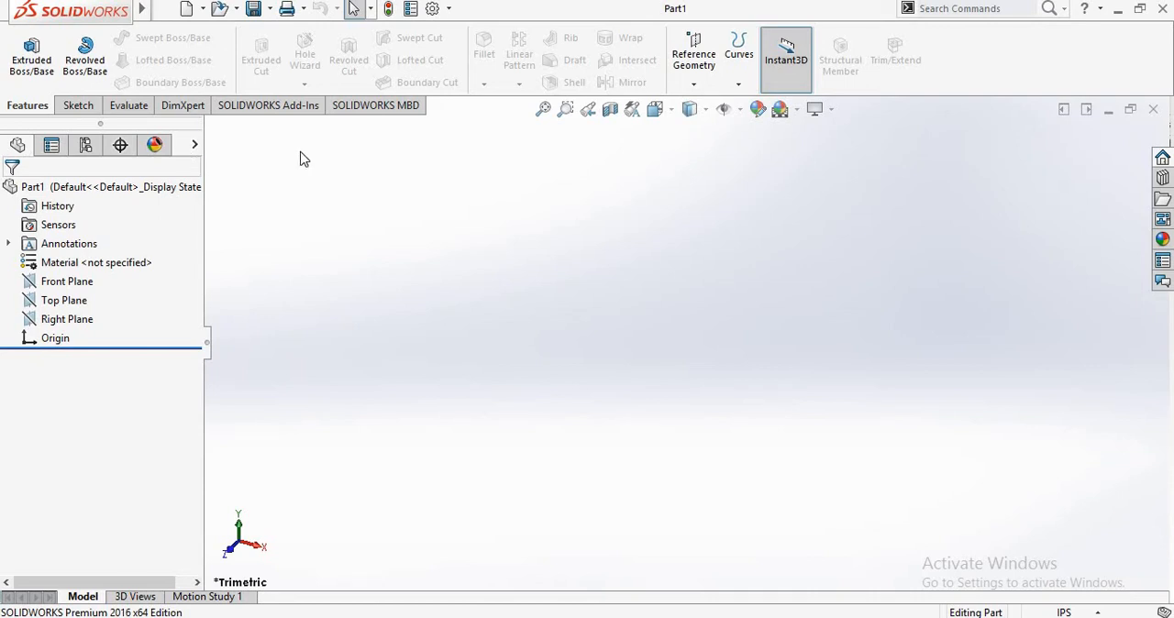
{"action": "right_click", "coordinate": [116, 110]}
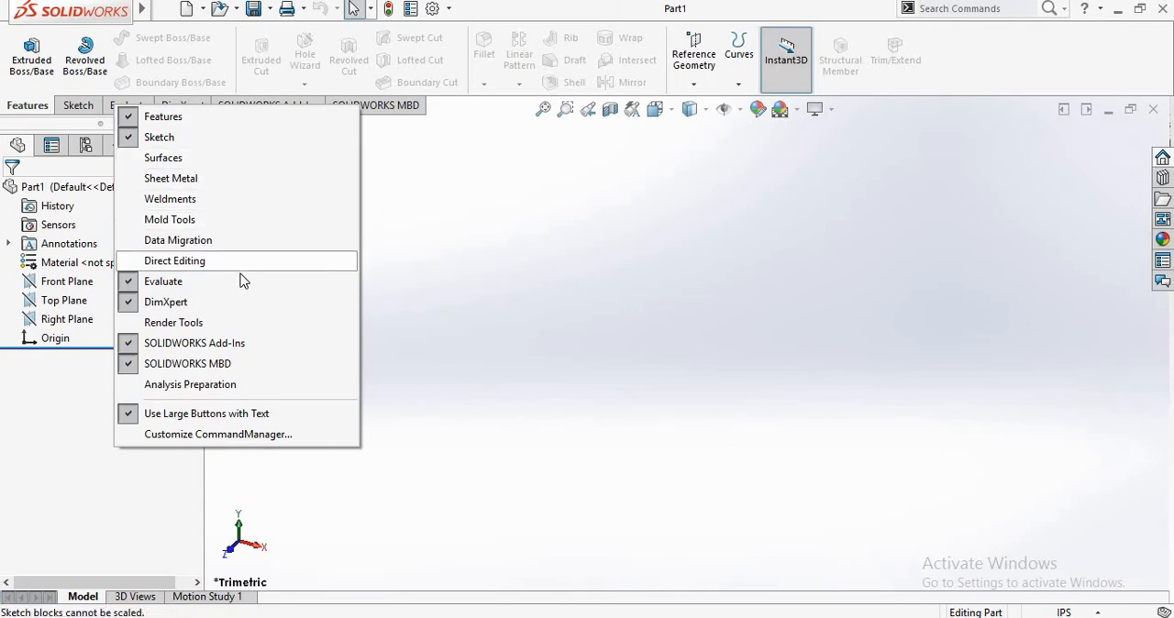
{"action": "left_click", "coordinate": [510, 191]}
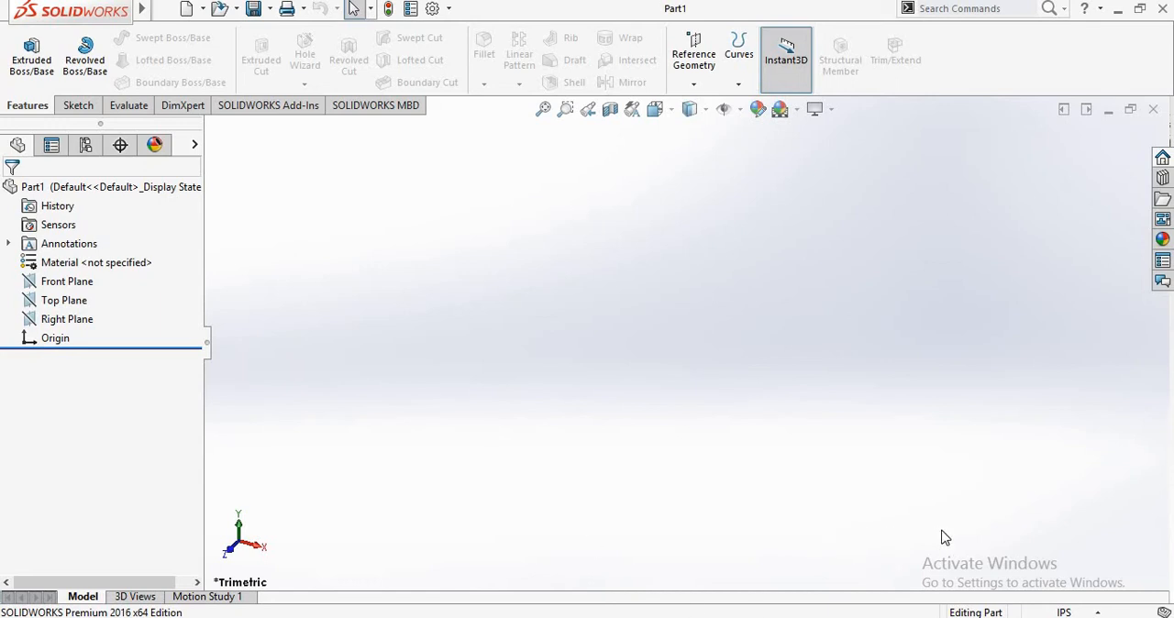
- Change the document's unit system to MMGS (millimeter, gram, second)
{"action": "left_click", "coordinate": [1086, 614]}
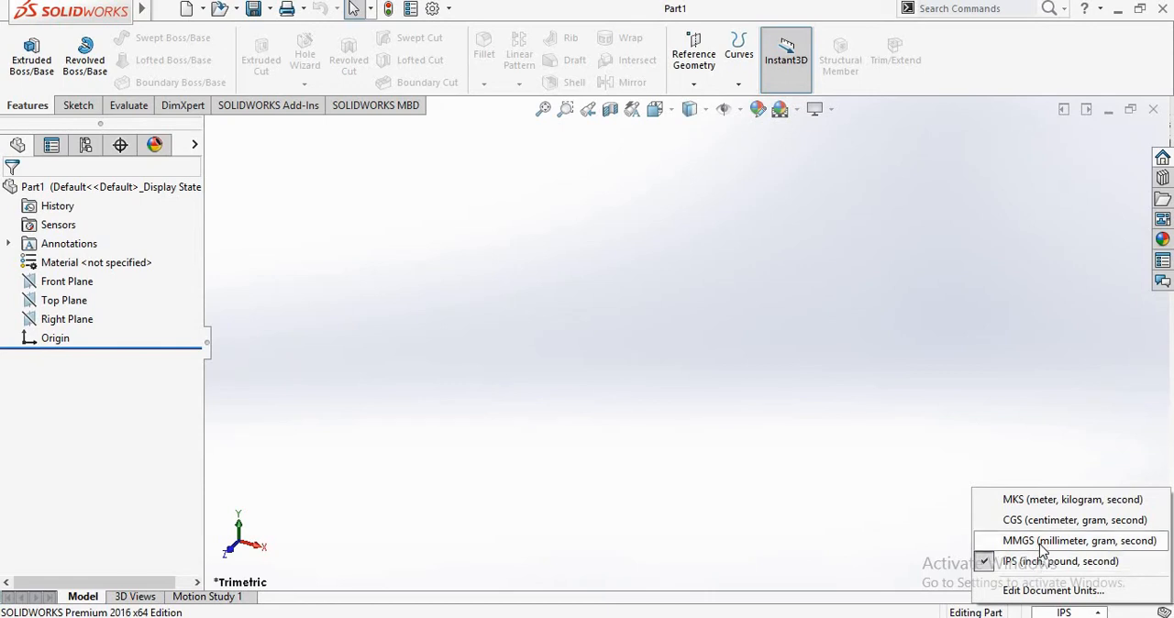
{"action": "left_click", "coordinate": [1043, 543]}
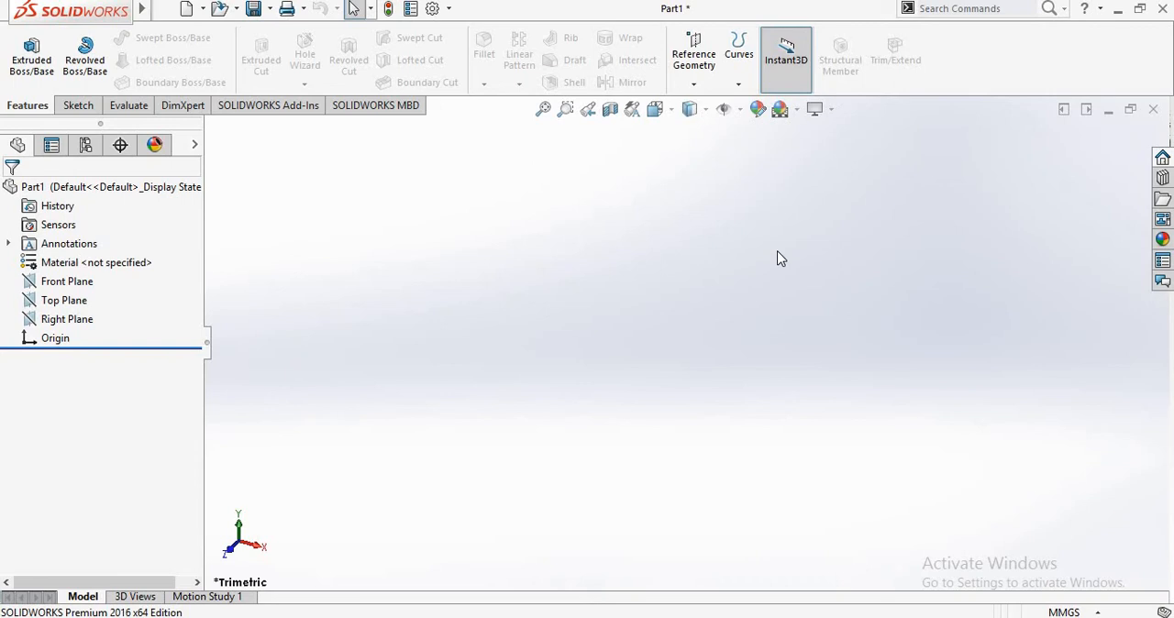
{"action": "left_click", "coordinate": [1065, 612]}
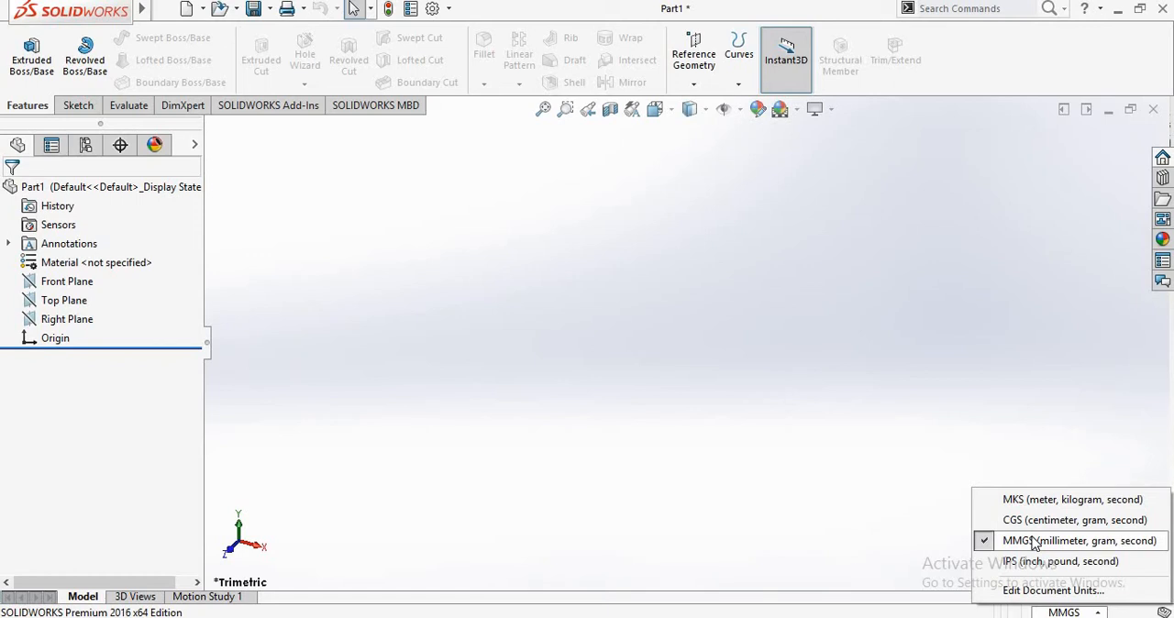
{"action": "left_click", "coordinate": [1010, 395]}
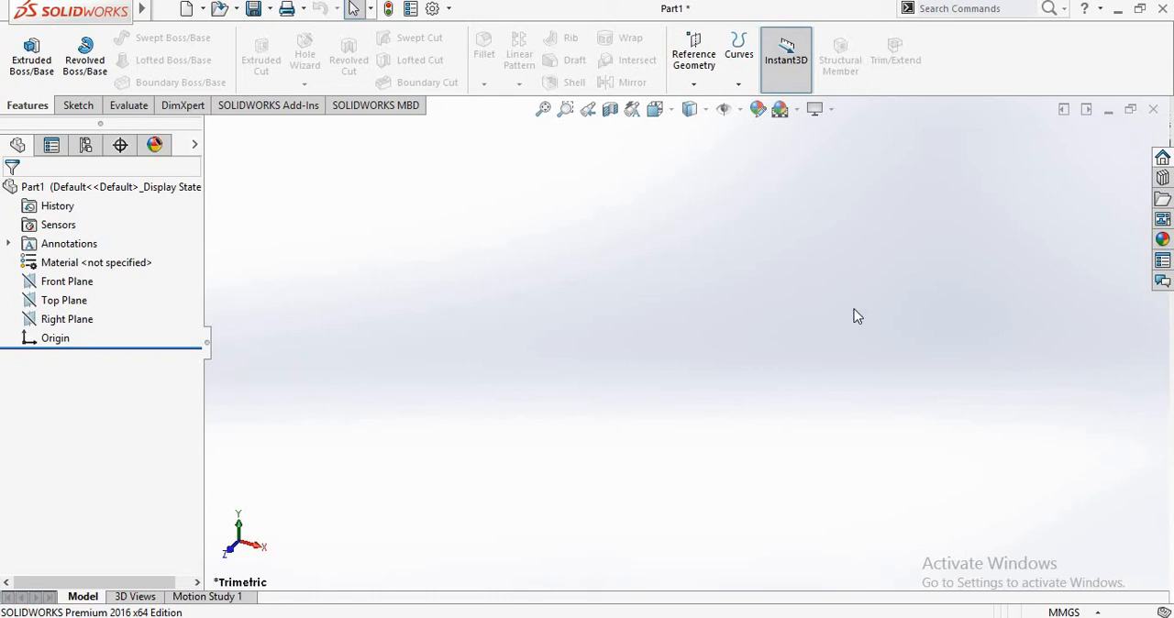
- Start a new sketch on the Front Plane using the Line tool, then leave the tool without drawing
{"action": "left_click", "coordinate": [73, 107]}
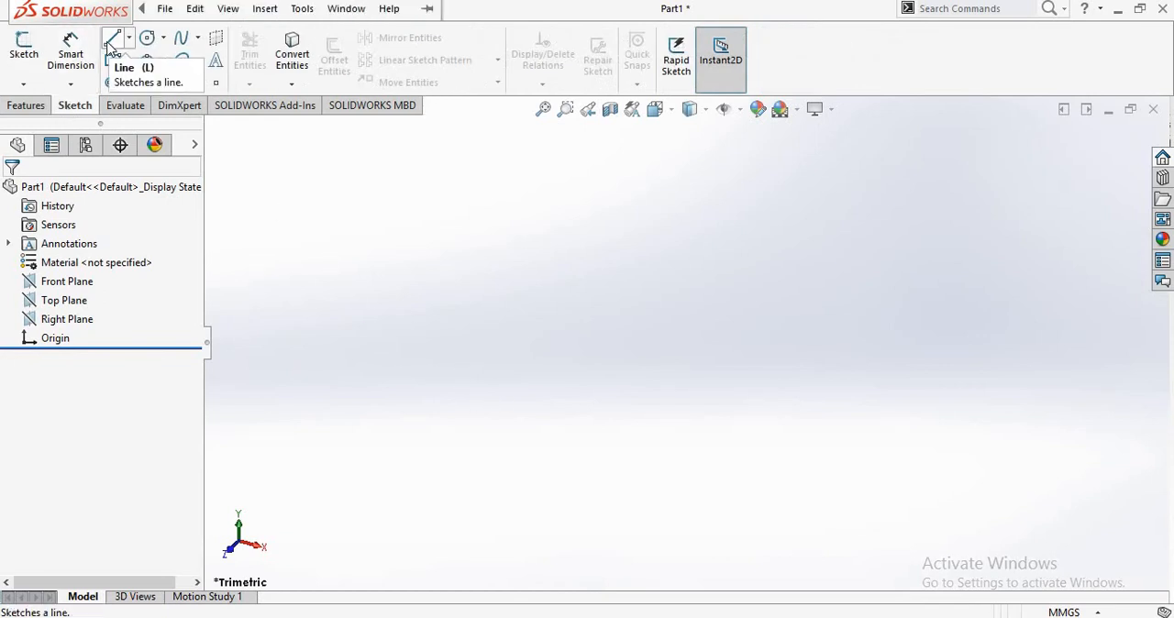
{"action": "left_click", "coordinate": [130, 41]}
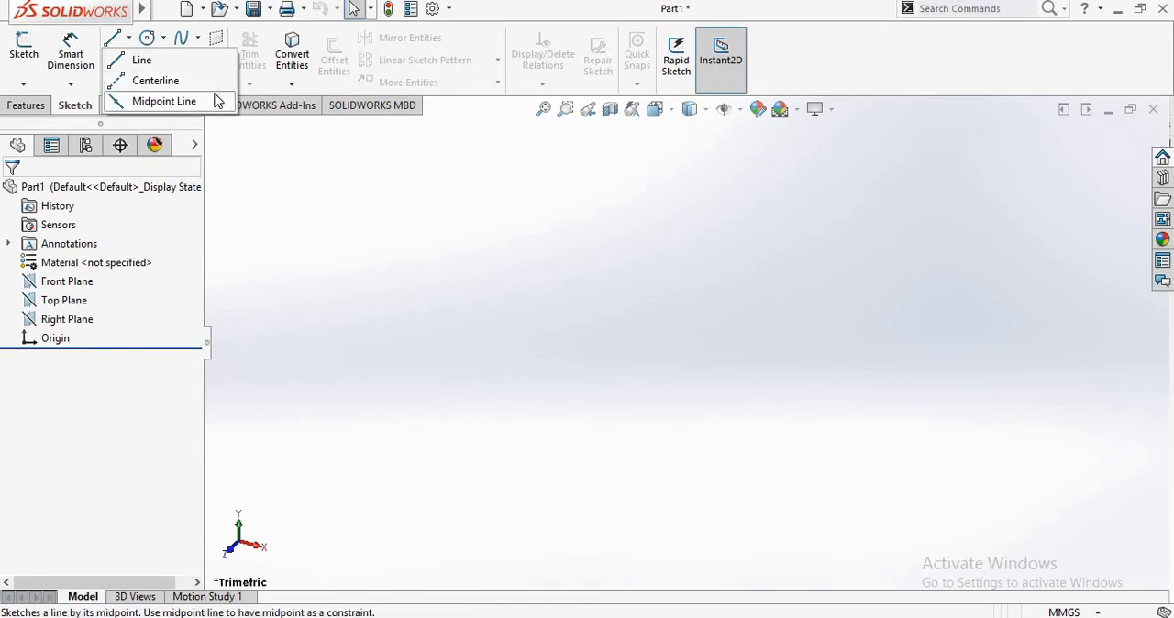
{"action": "left_click", "coordinate": [134, 58]}
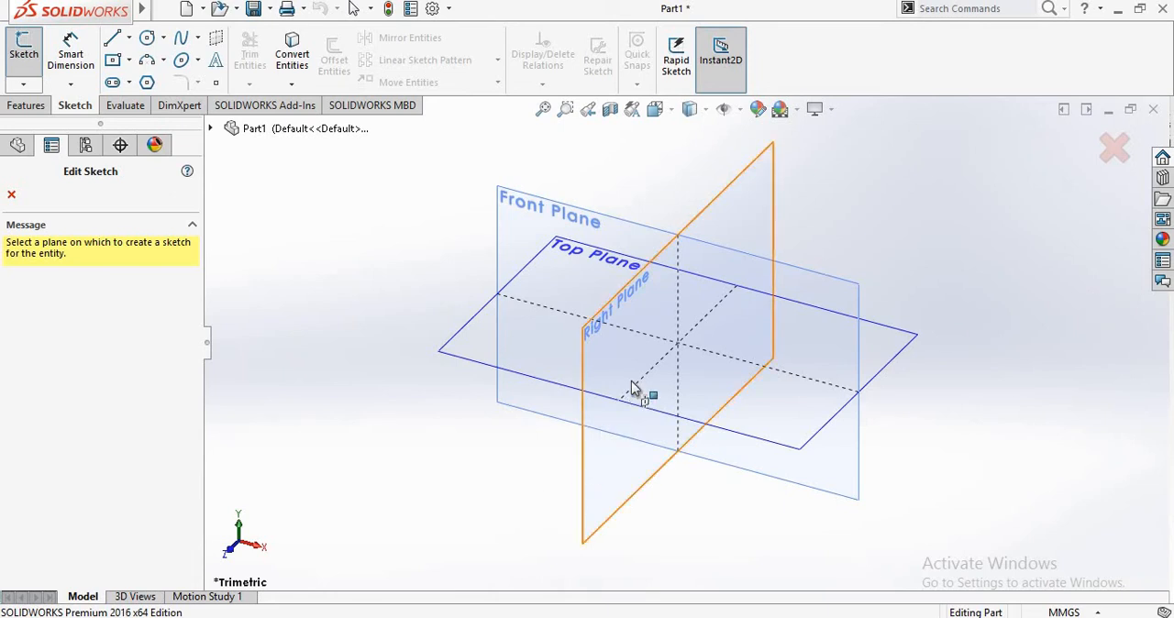
{"action": "left_click", "coordinate": [456, 359]}
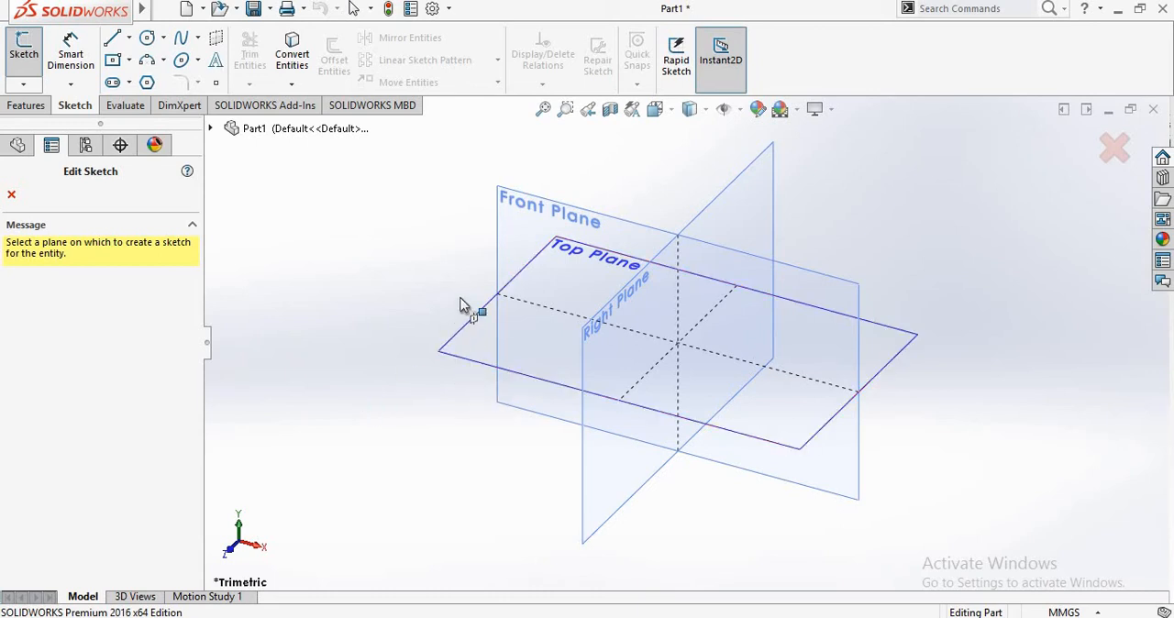
{"action": "left_click", "coordinate": [513, 244]}
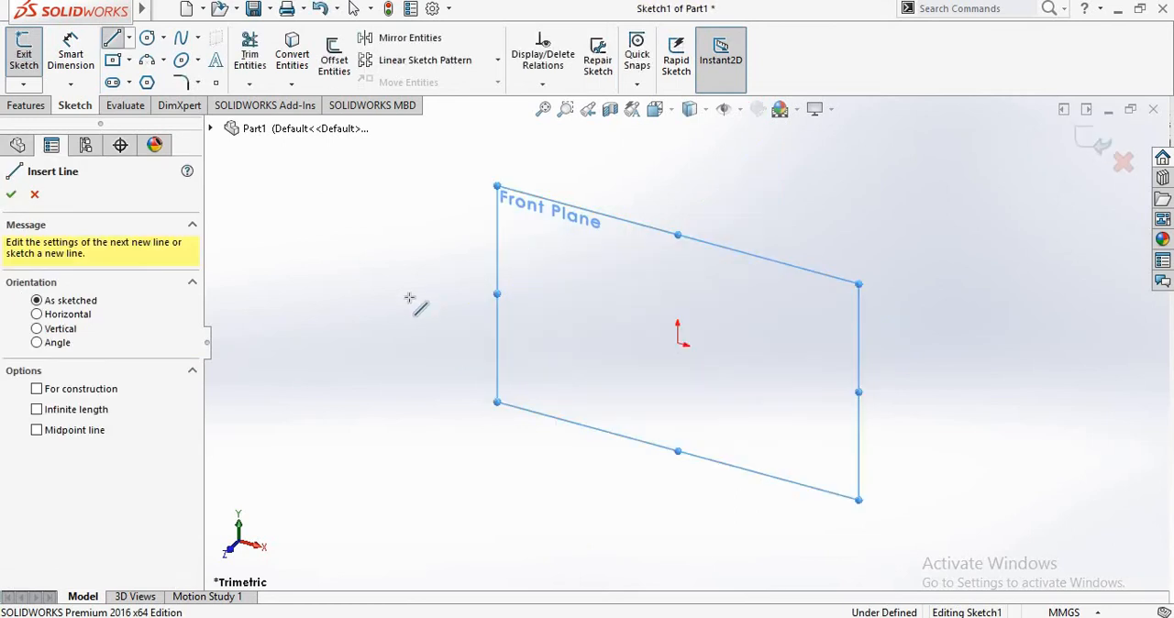
{"action": "left_click", "coordinate": [11, 197]}
{"action": "left_click", "coordinate": [332, 379]}
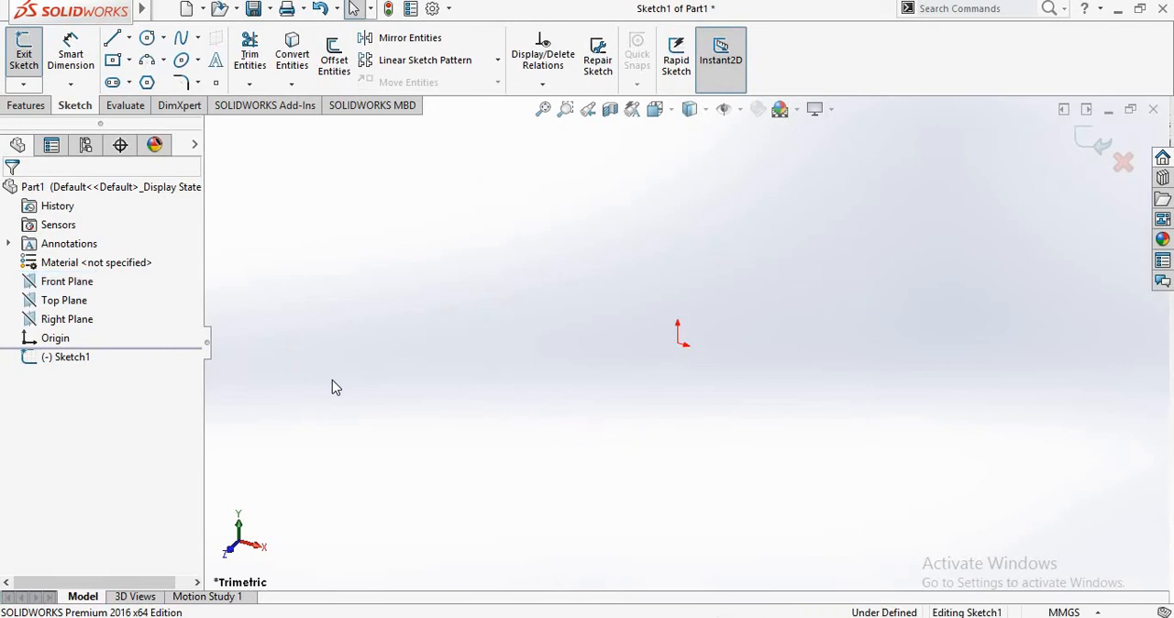
- Orient the view normal to the open sketch on the Front Plane
{"action": "left_click", "coordinate": [83, 356]}
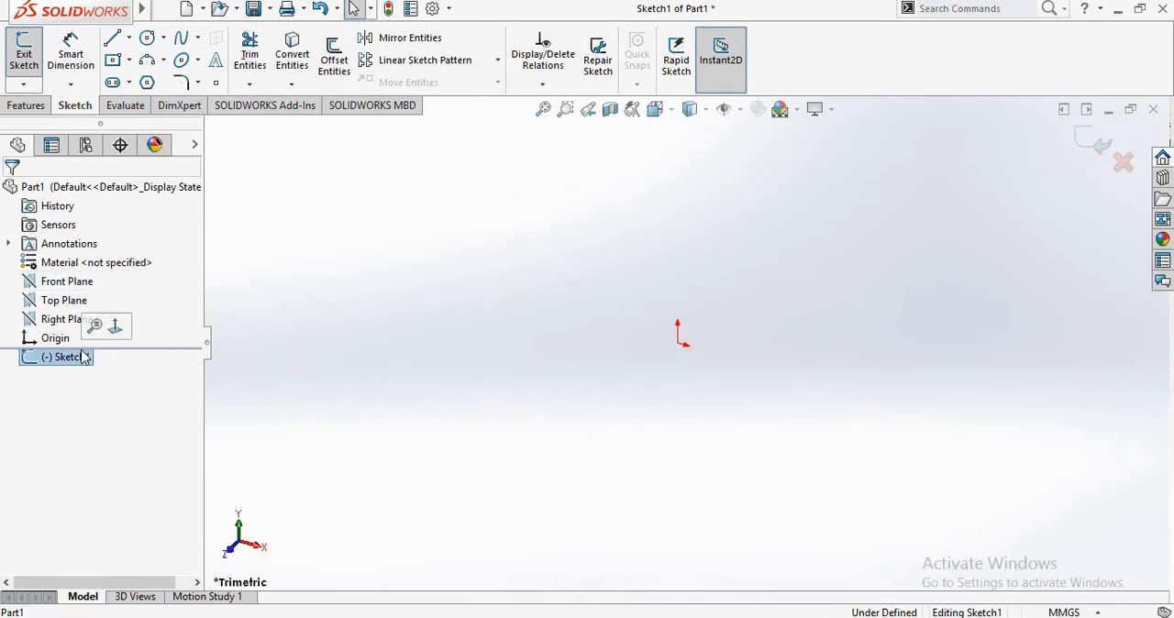
{"action": "right_click", "coordinate": [85, 356]}
{"action": "left_click", "coordinate": [107, 328]}
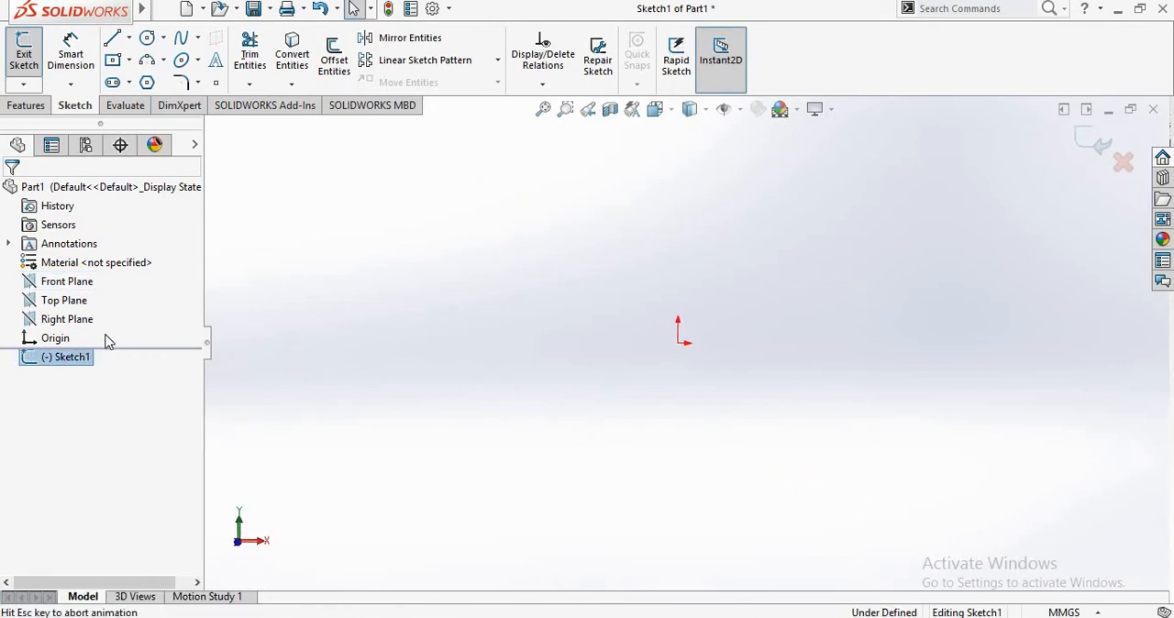
{"action": "right_click", "coordinate": [79, 281]}
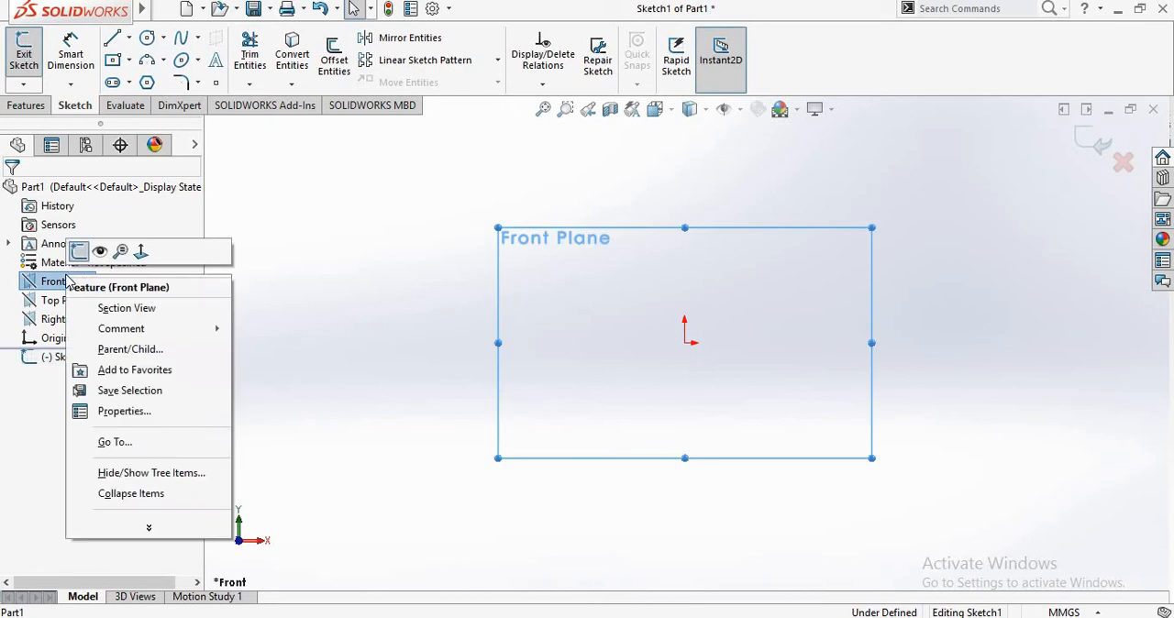
{"action": "left_click", "coordinate": [427, 283]}
{"action": "left_click", "coordinate": [69, 359]}
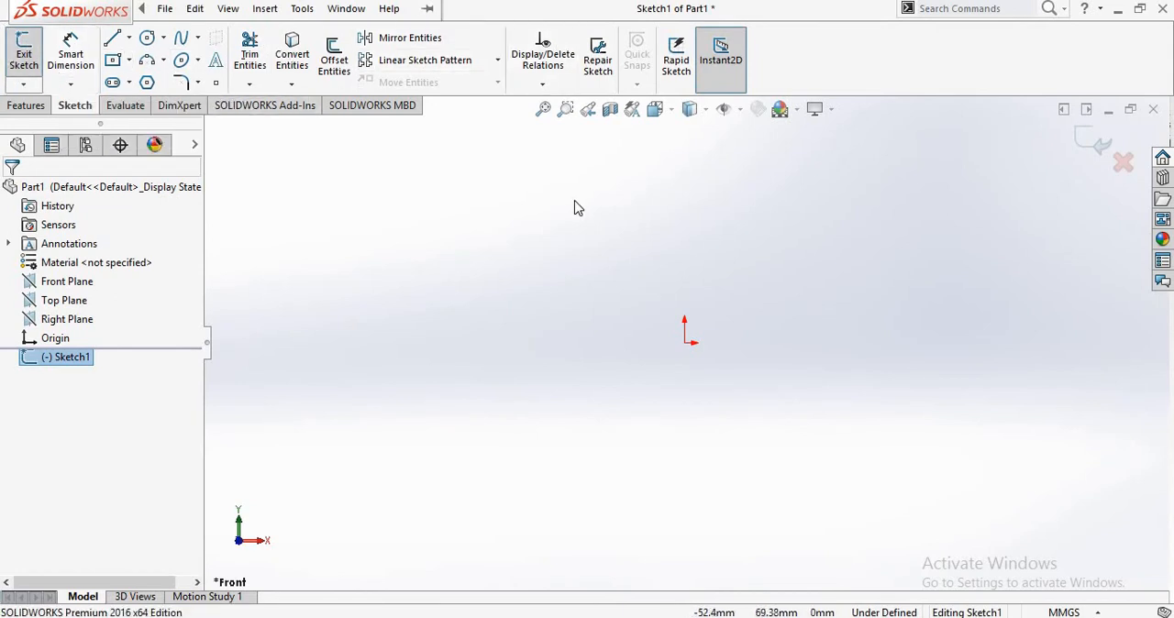
{"action": "left_click", "coordinate": [112, 38]}
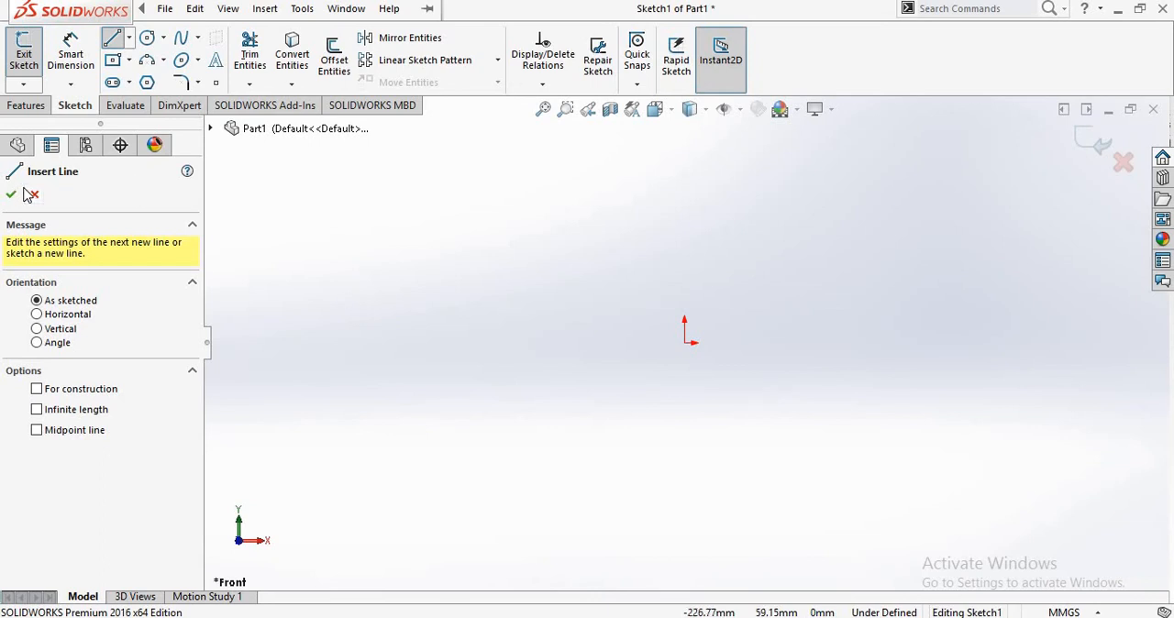
{"action": "left_click", "coordinate": [347, 9]}
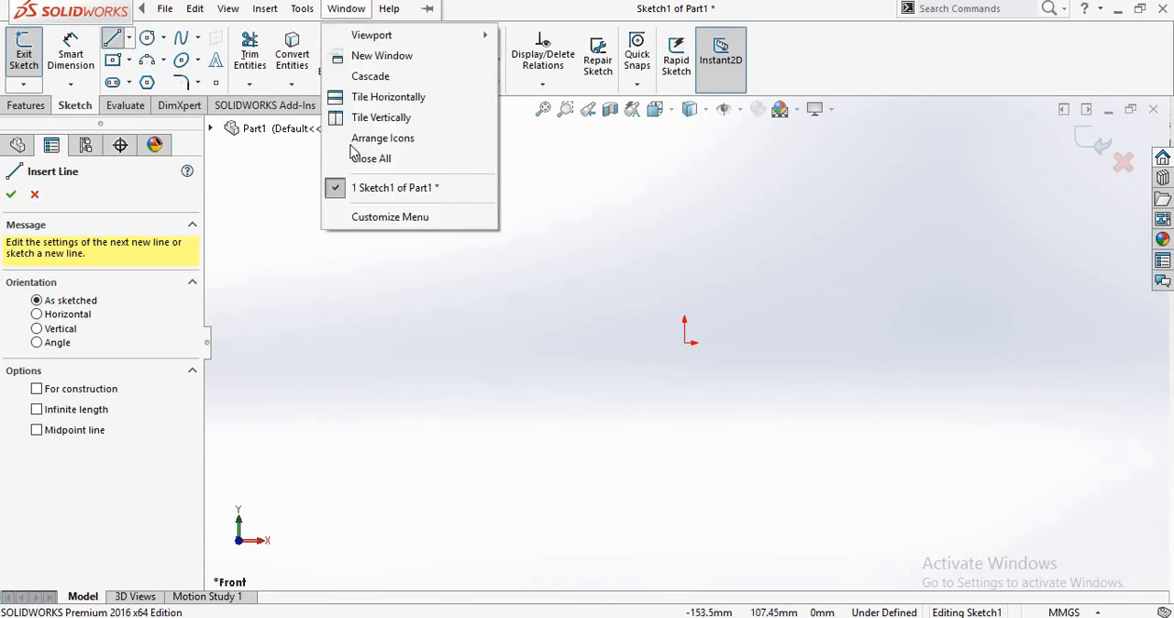
{"action": "left_click", "coordinate": [411, 363]}
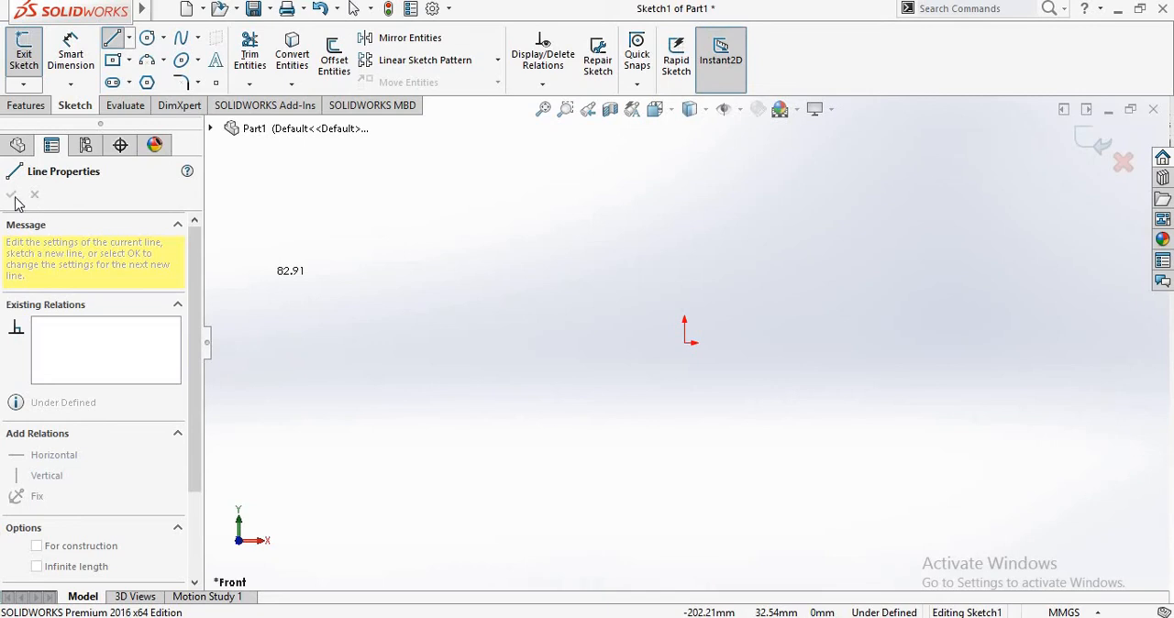
{"action": "key", "text": "Escape"}
{"action": "key", "text": "Escape"}
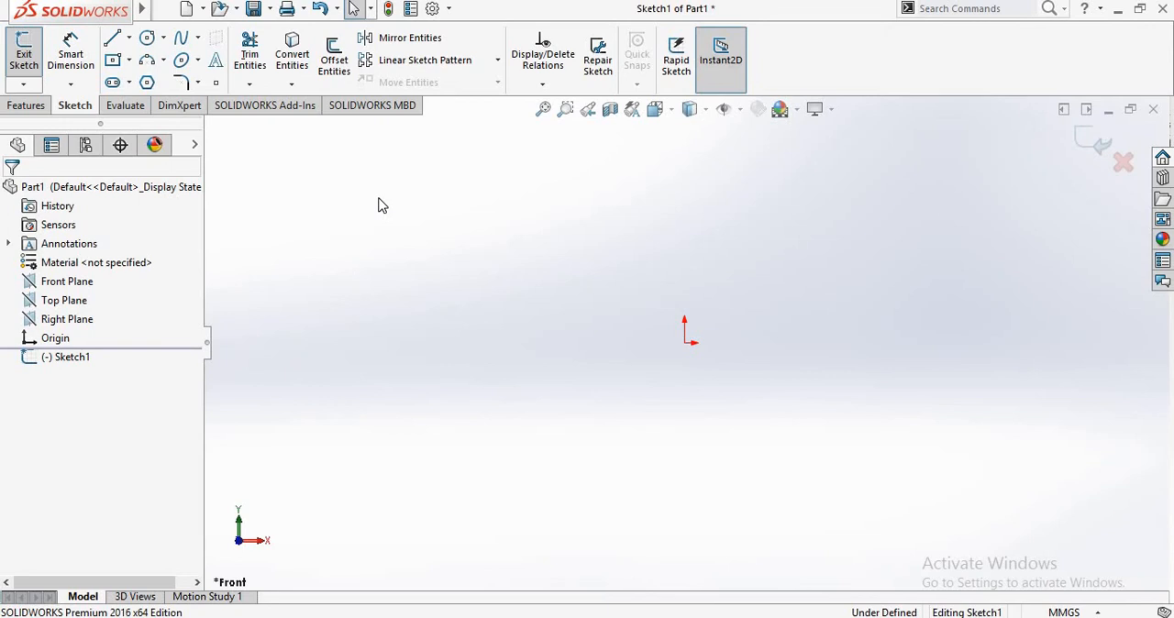
- Try a slanted line from the origin toward the upper left, and undo it
{"action": "left_click", "coordinate": [112, 37]}
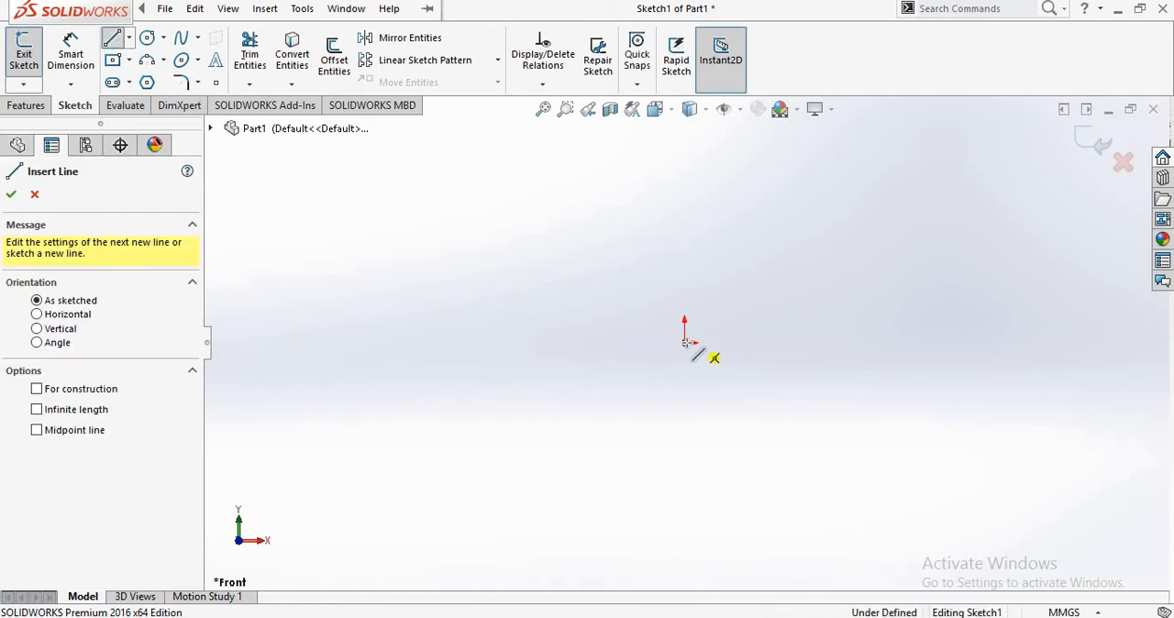
{"action": "left_click", "coordinate": [688, 342]}
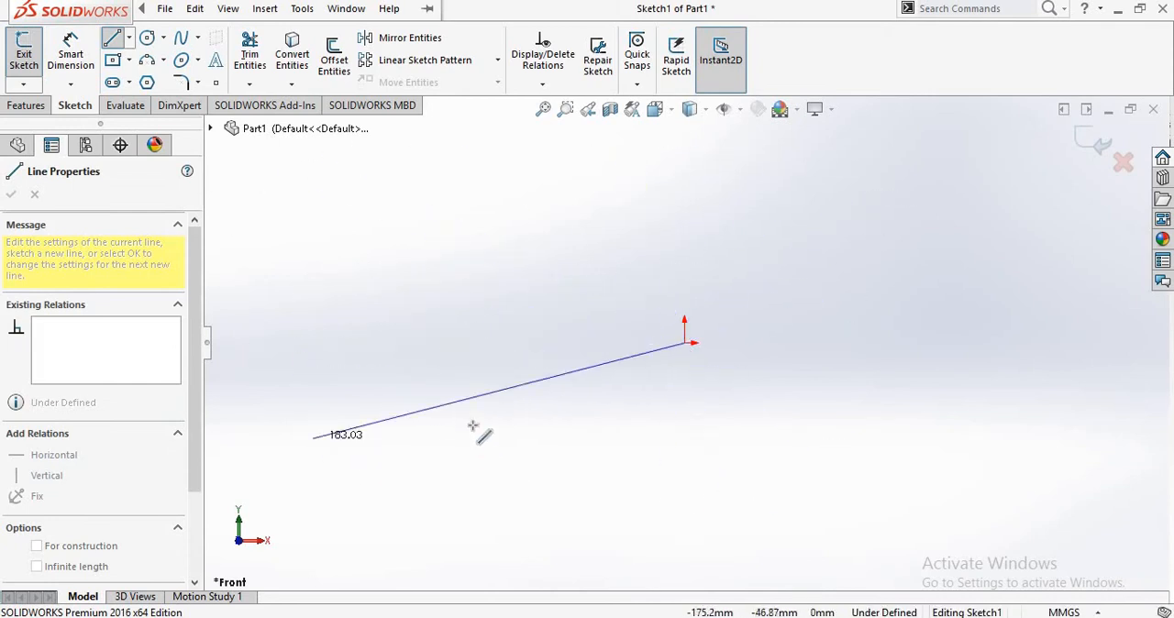
{"action": "left_click", "coordinate": [415, 280]}
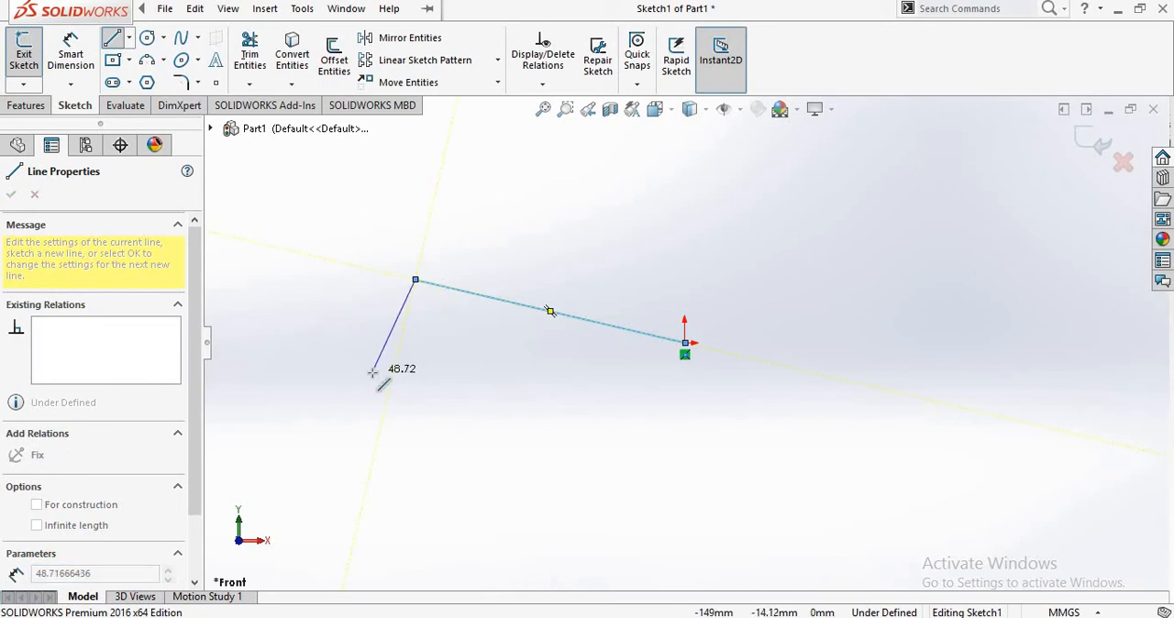
{"action": "key", "text": "Escape"}
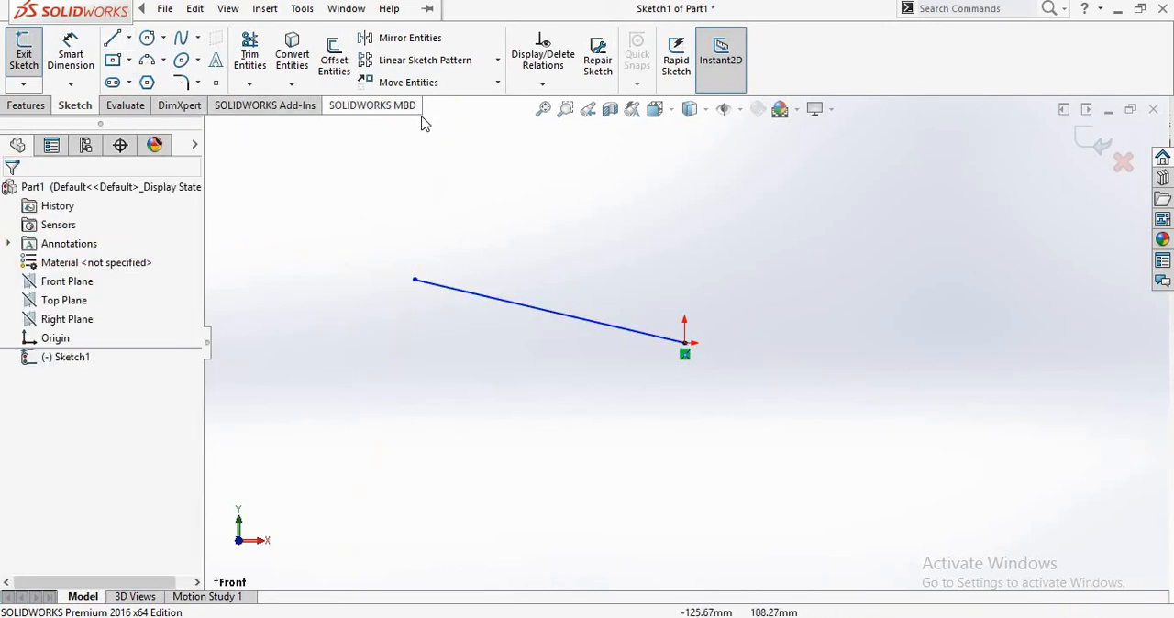
{"action": "key", "text": "ctrl+z"}
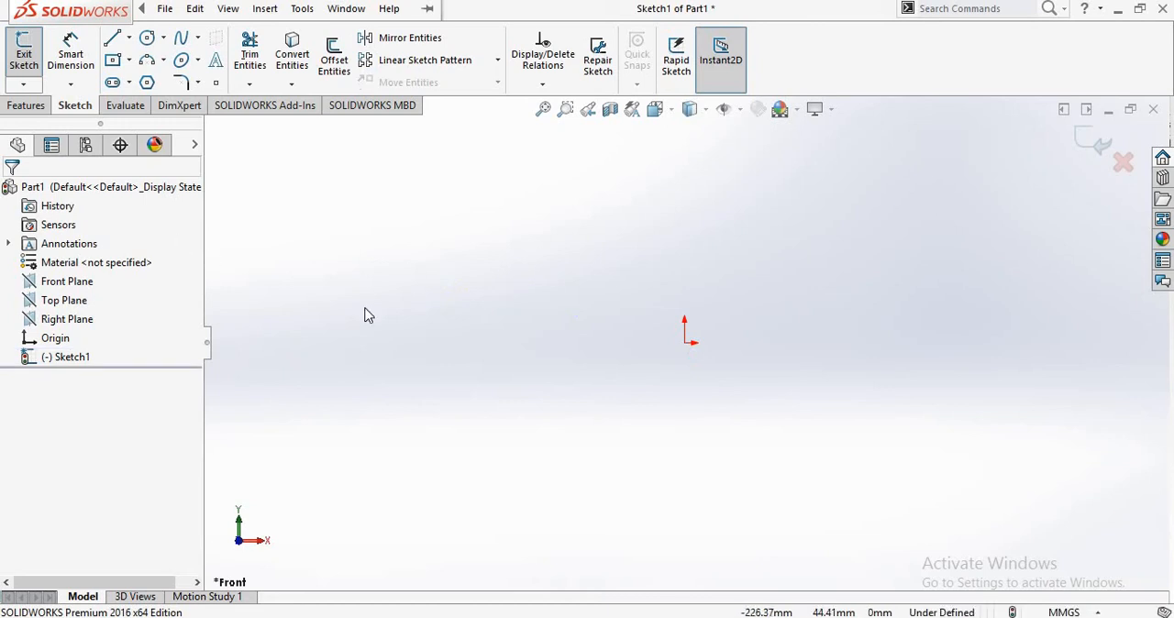
- Sketch a horizontal line about 89 mm long, starting at the origin and running to its left
{"action": "left_click", "coordinate": [111, 37]}
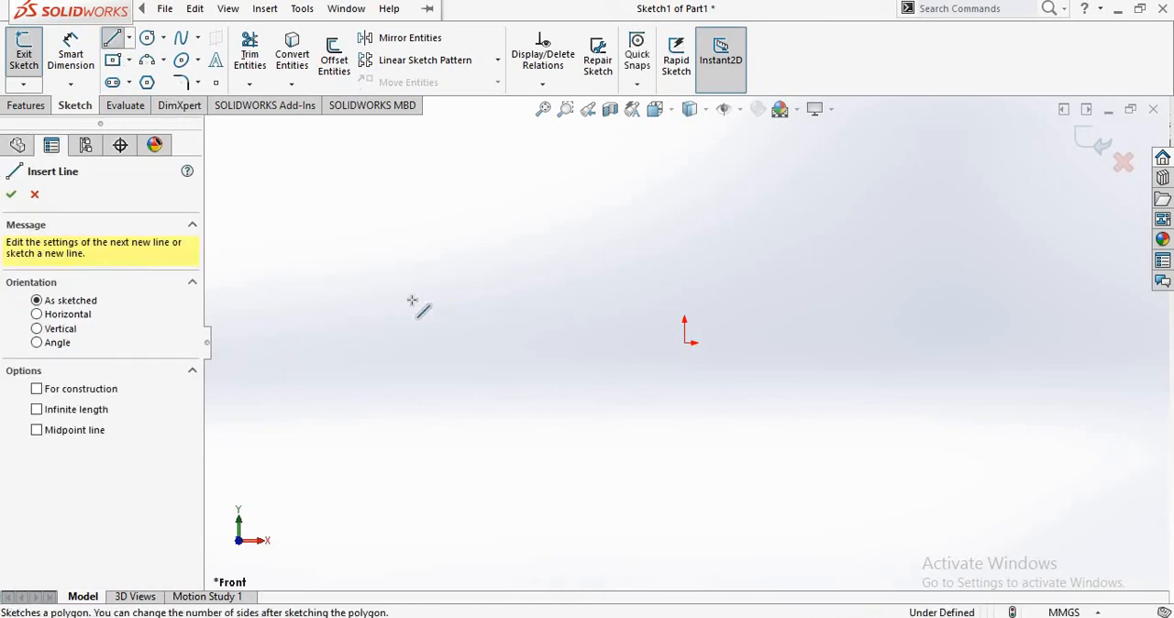
{"action": "left_click", "coordinate": [683, 345]}
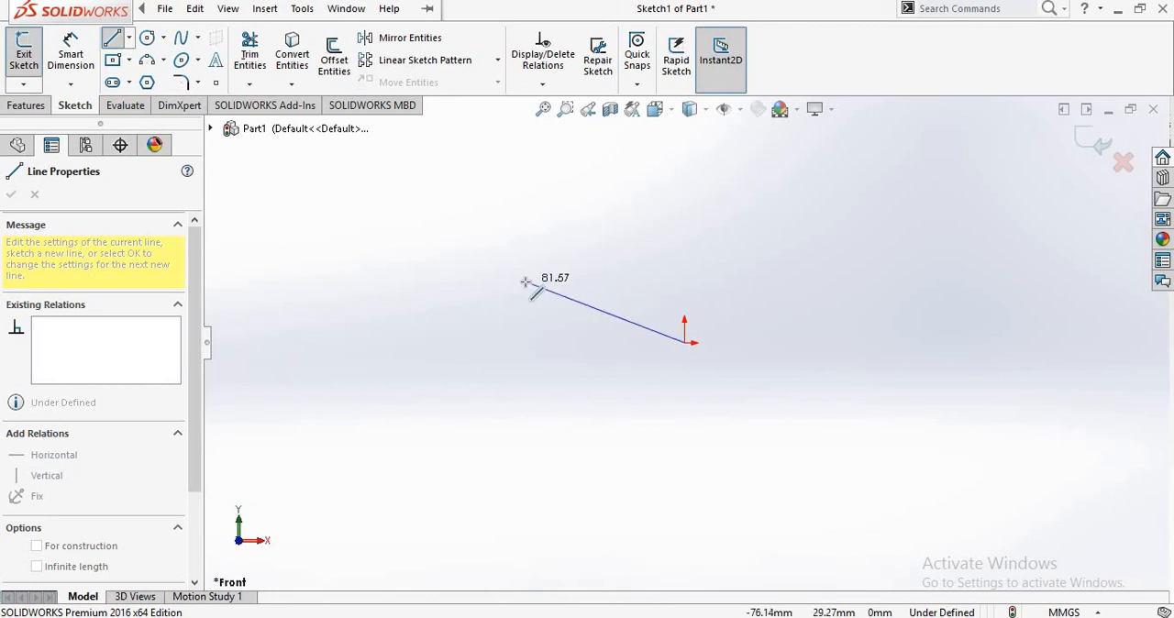
{"action": "left_click", "coordinate": [500, 342]}
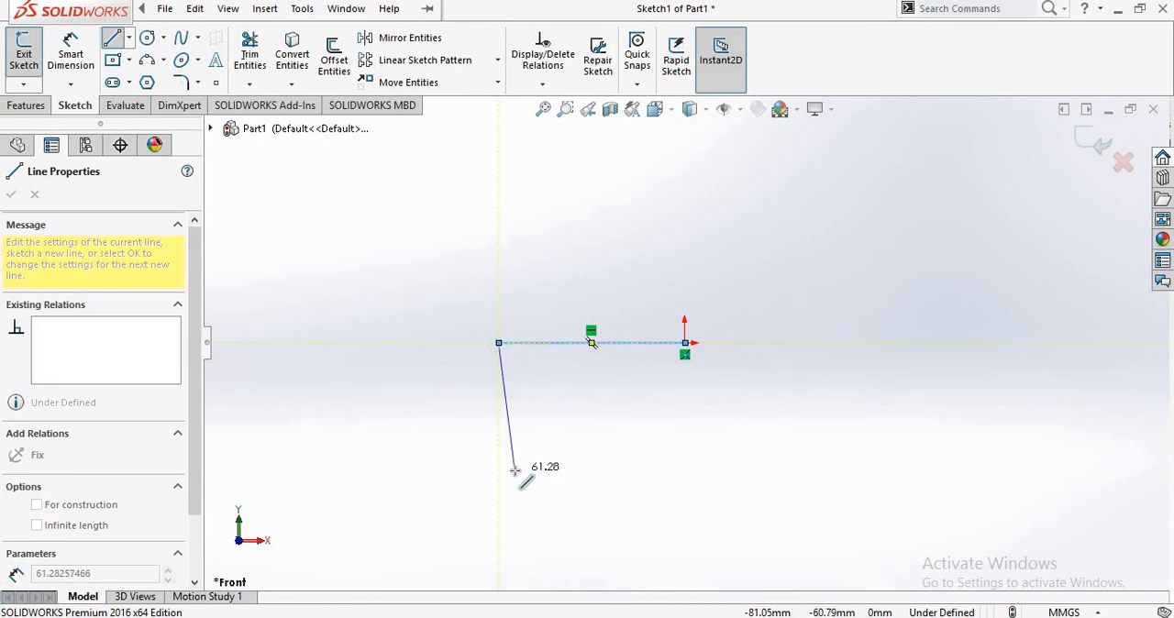
{"action": "key", "text": "Escape"}
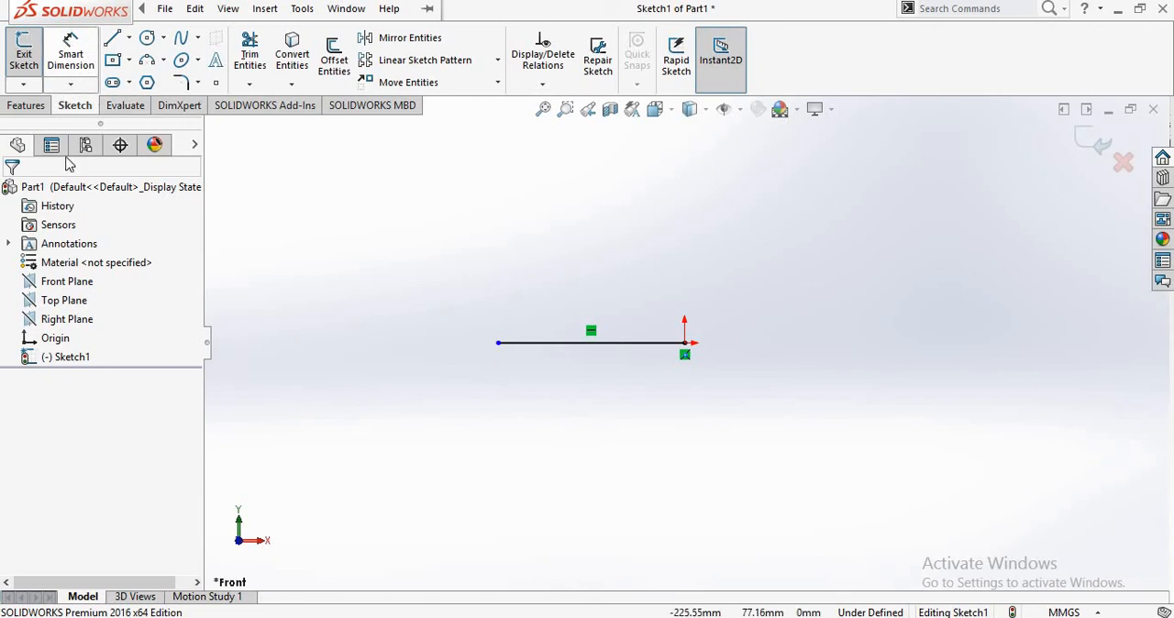
- Dimension the horizontal line's length with Smart Dimension, placing the dimension below the line and accepting the proposed value
{"action": "left_click", "coordinate": [68, 86]}
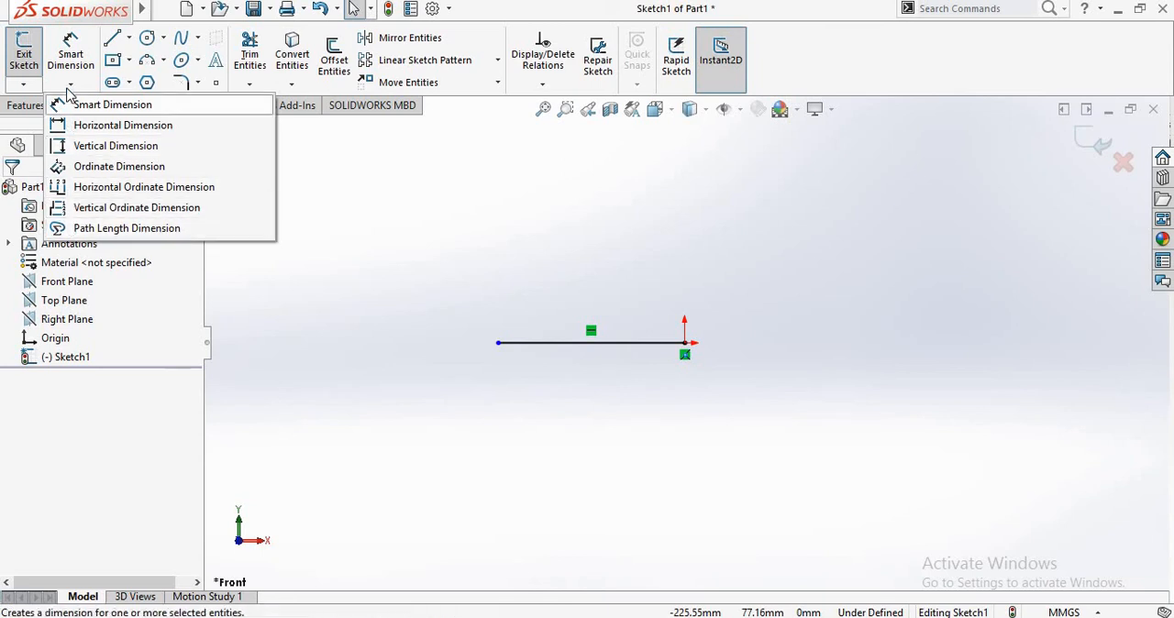
{"action": "left_click", "coordinate": [92, 58]}
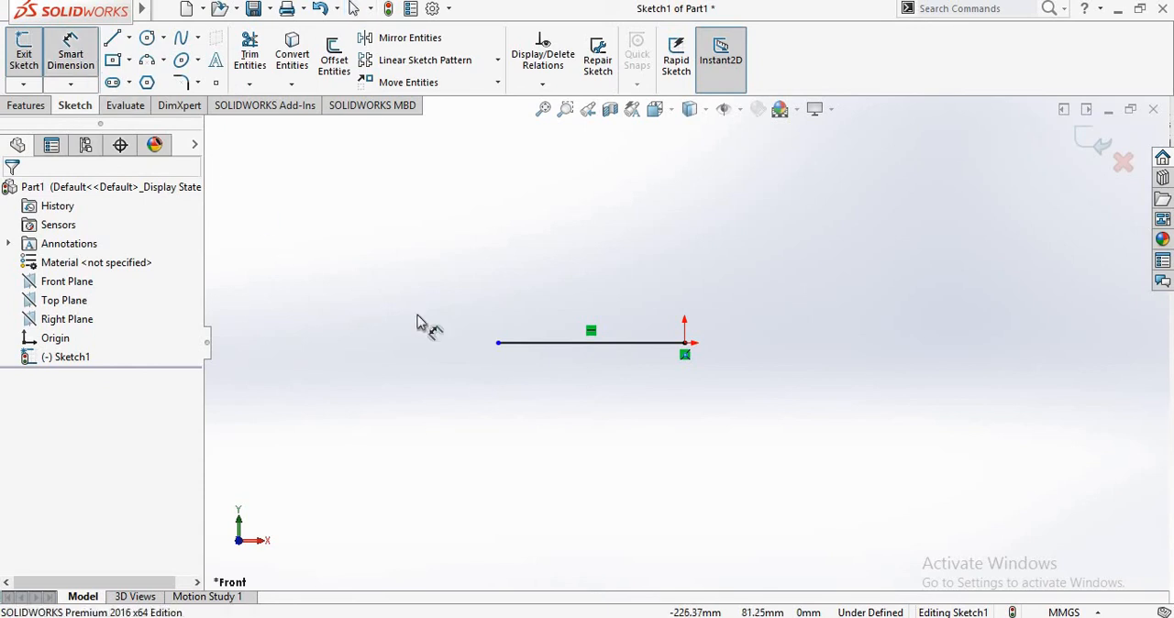
{"action": "left_click", "coordinate": [542, 354]}
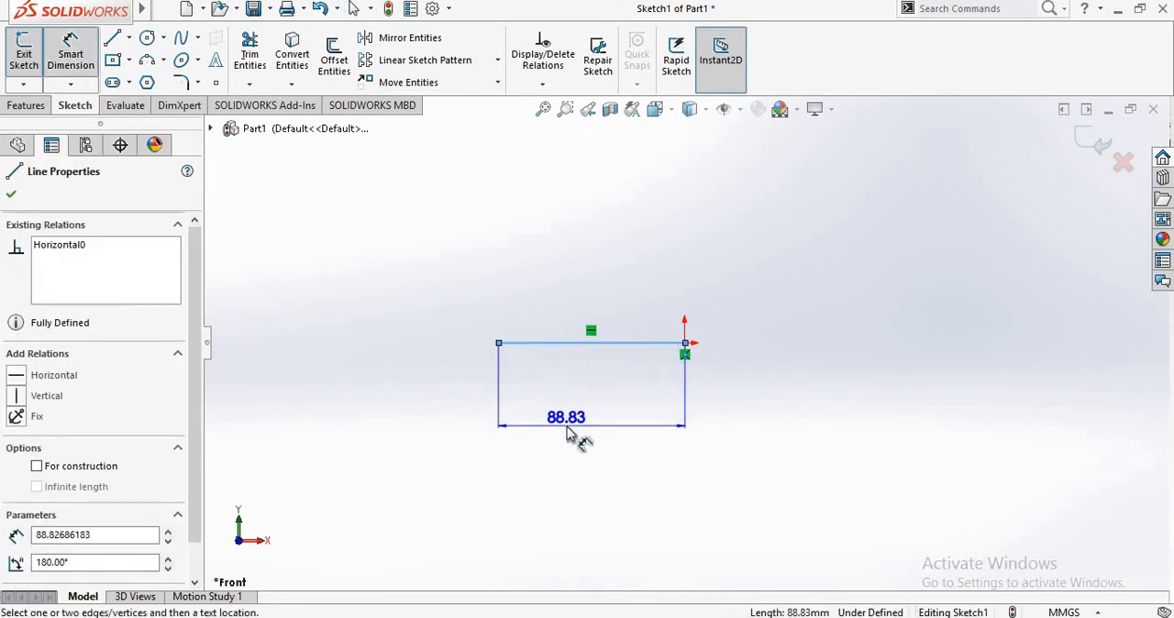
{"action": "left_click", "coordinate": [603, 414]}
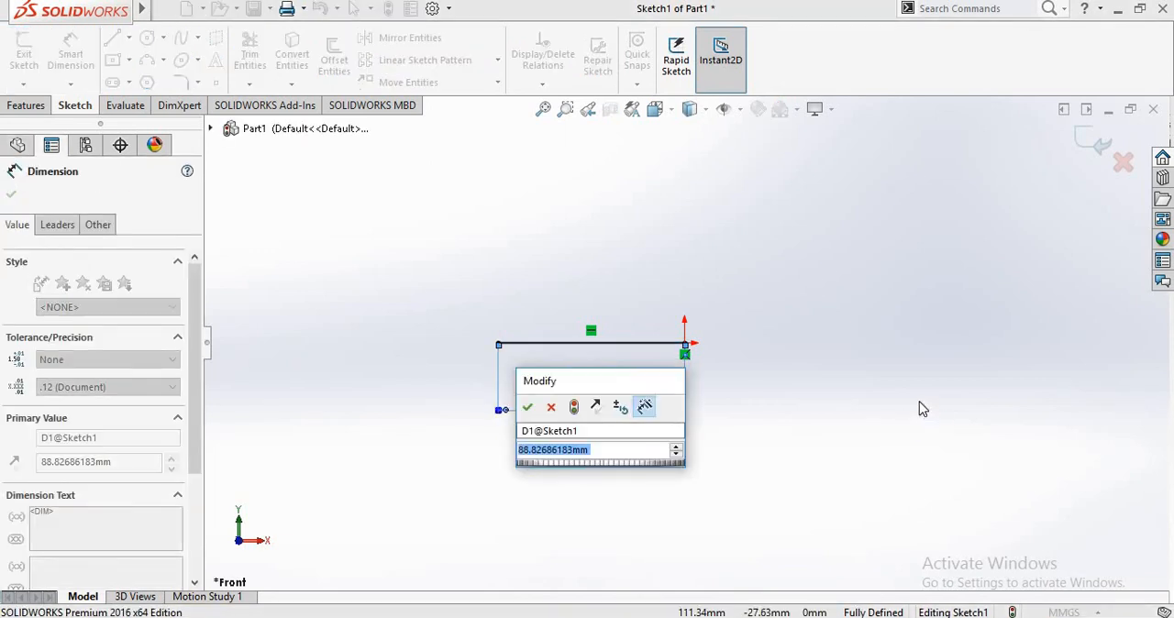
{"action": "key", "text": "Return"}
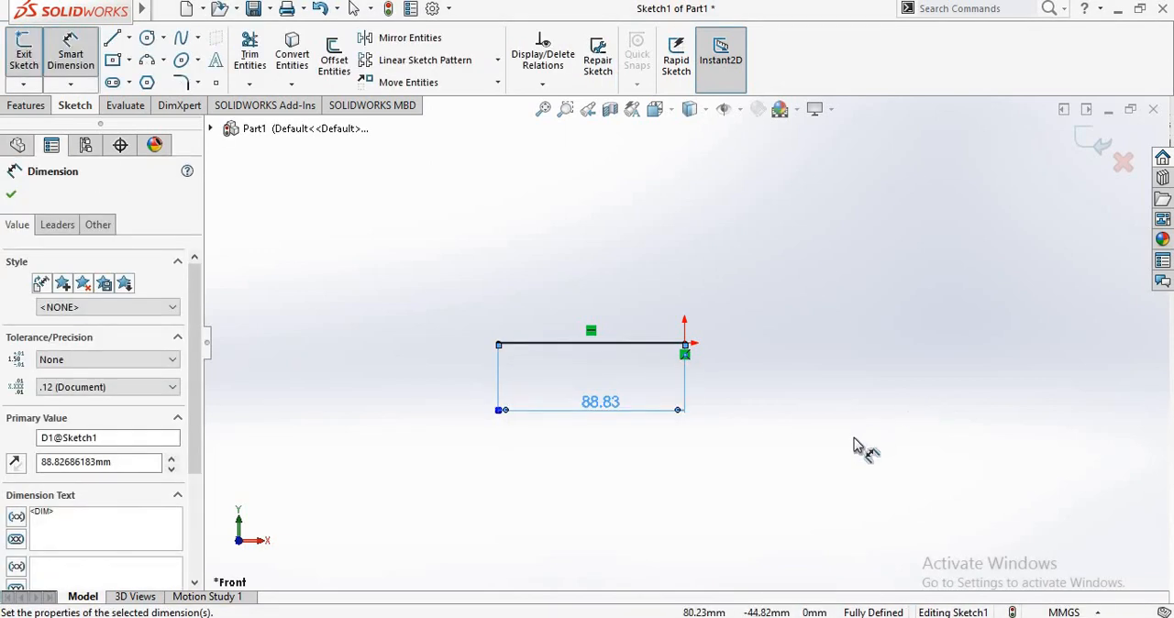
- Set the horizontal line's length dimension to 100 mm and leave the Smart Dimension tool
{"action": "left_click", "coordinate": [854, 445]}
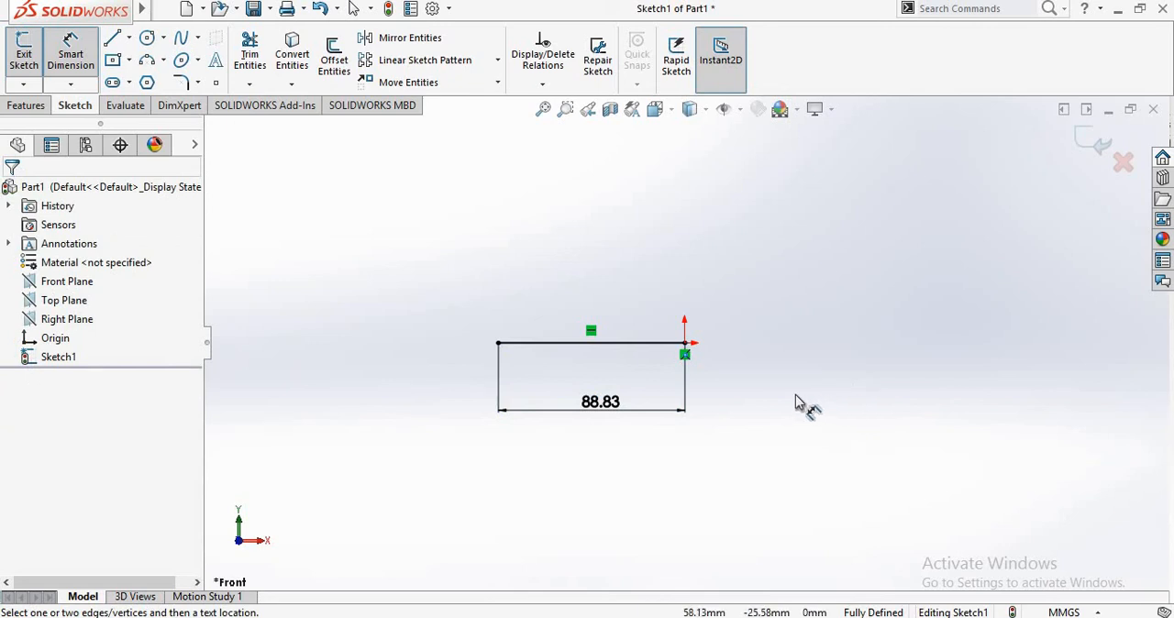
{"action": "double_click", "coordinate": [595, 409]}
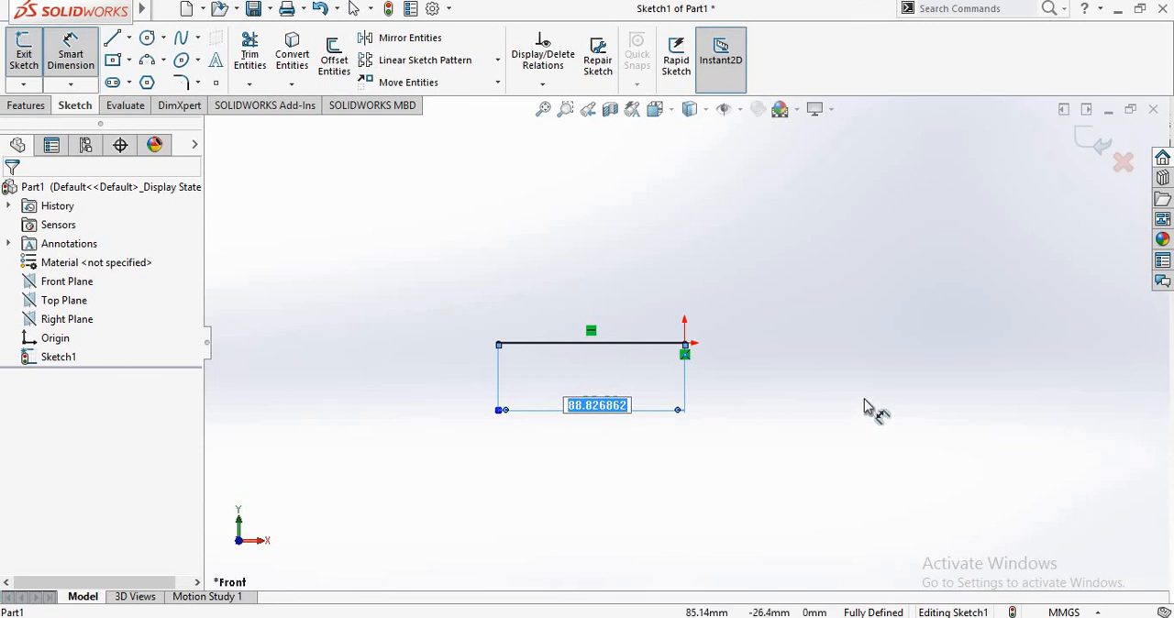
{"action": "type", "text": "1"}
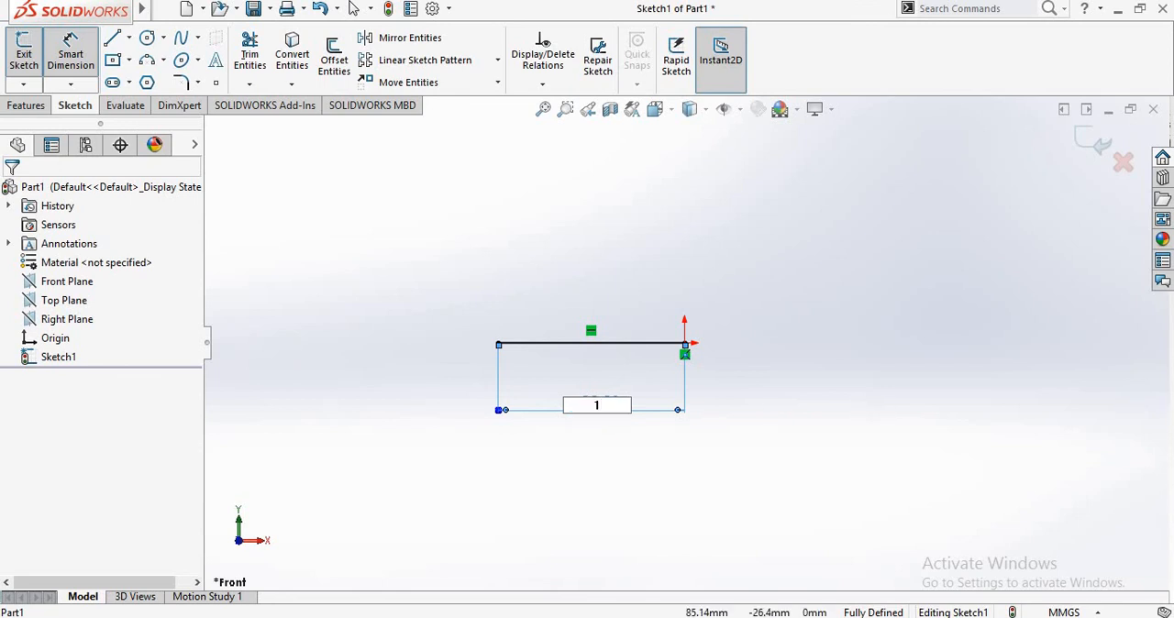
{"action": "type", "text": "00"}
{"action": "key", "text": "Return"}
{"action": "left_click", "coordinate": [864, 407]}
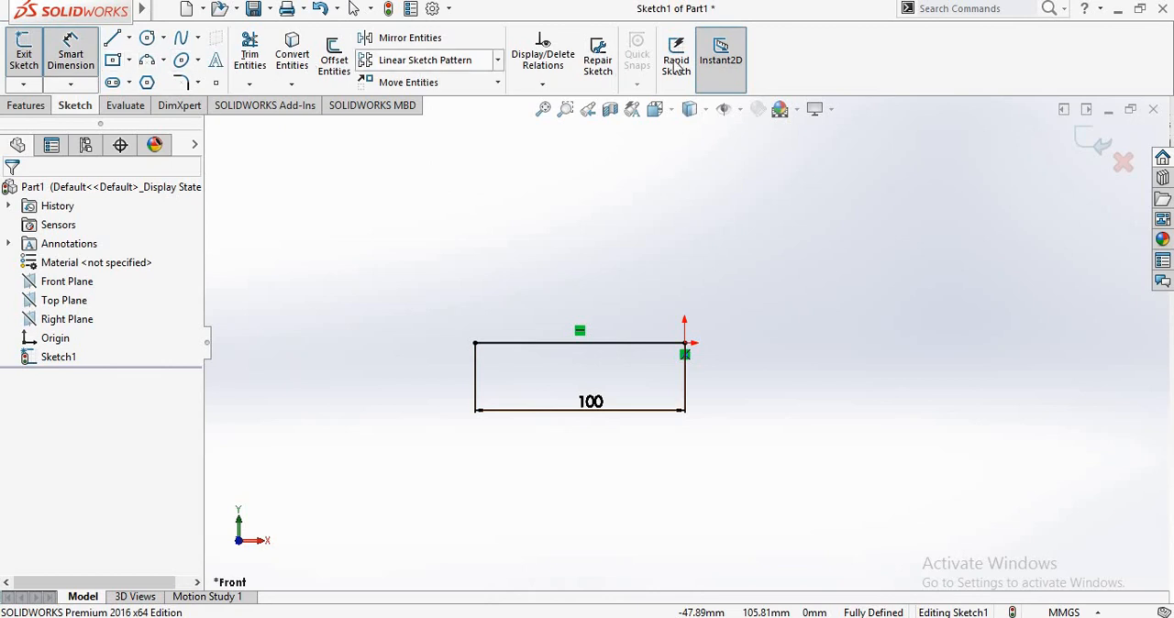
{"action": "left_click", "coordinate": [72, 57]}
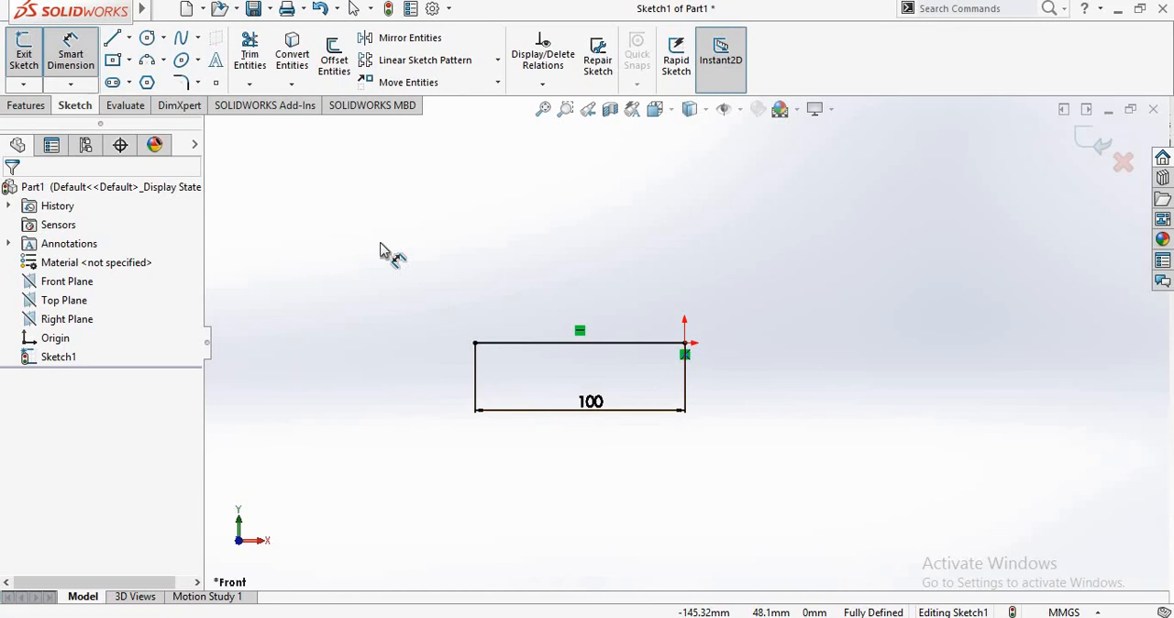
{"action": "key", "text": "Escape"}
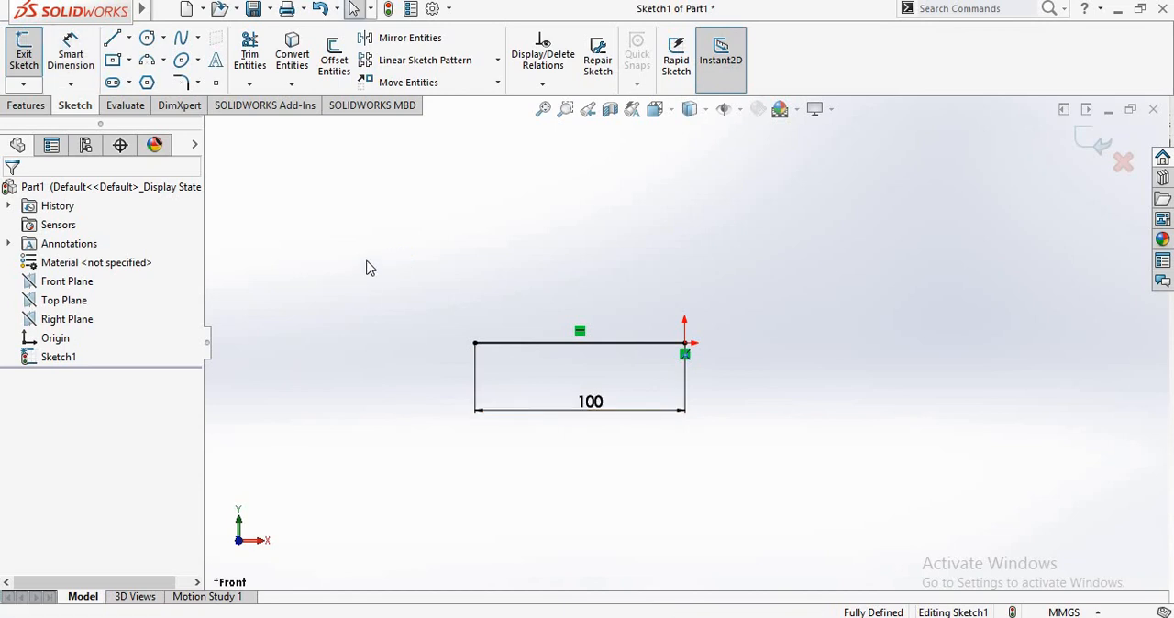